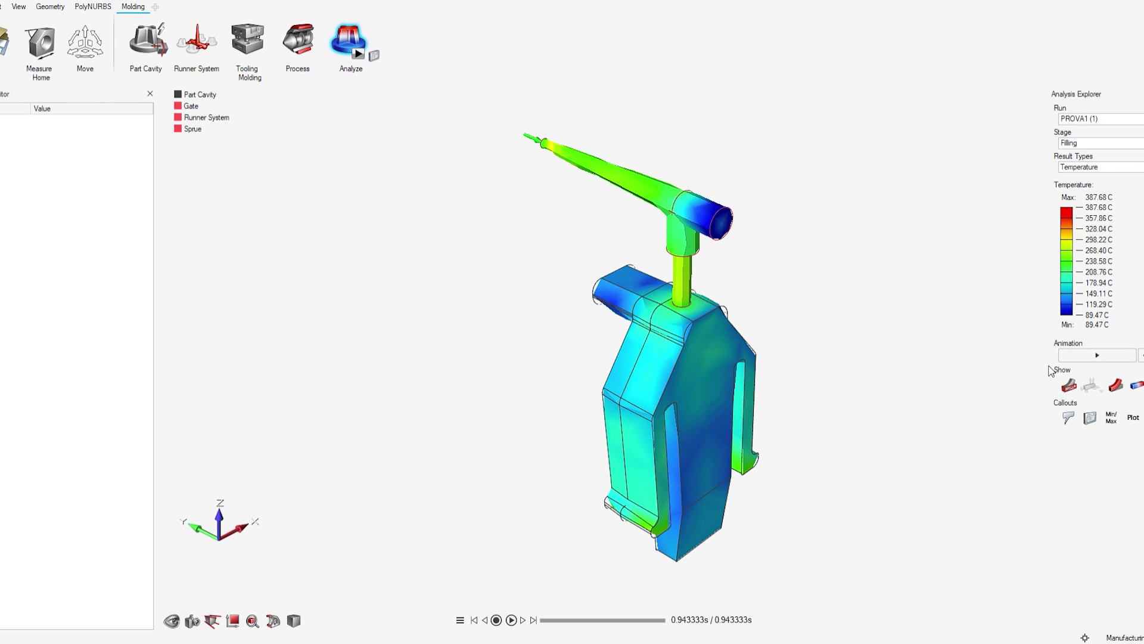
Step: Replay the part's temperature filling animation, then change the result type to Pressure
left_click(1096, 355)
key("Down")
Step: Play the pressure fill, then switch Result Types to Velocity and replay the animation
left_click(1074, 355)
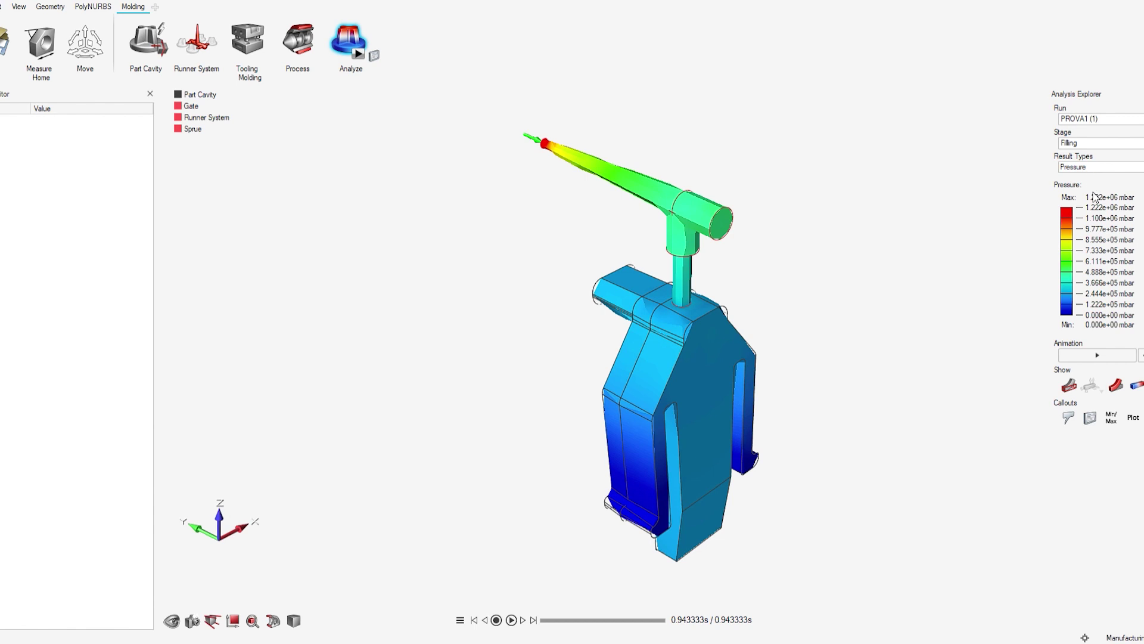
key("Down")
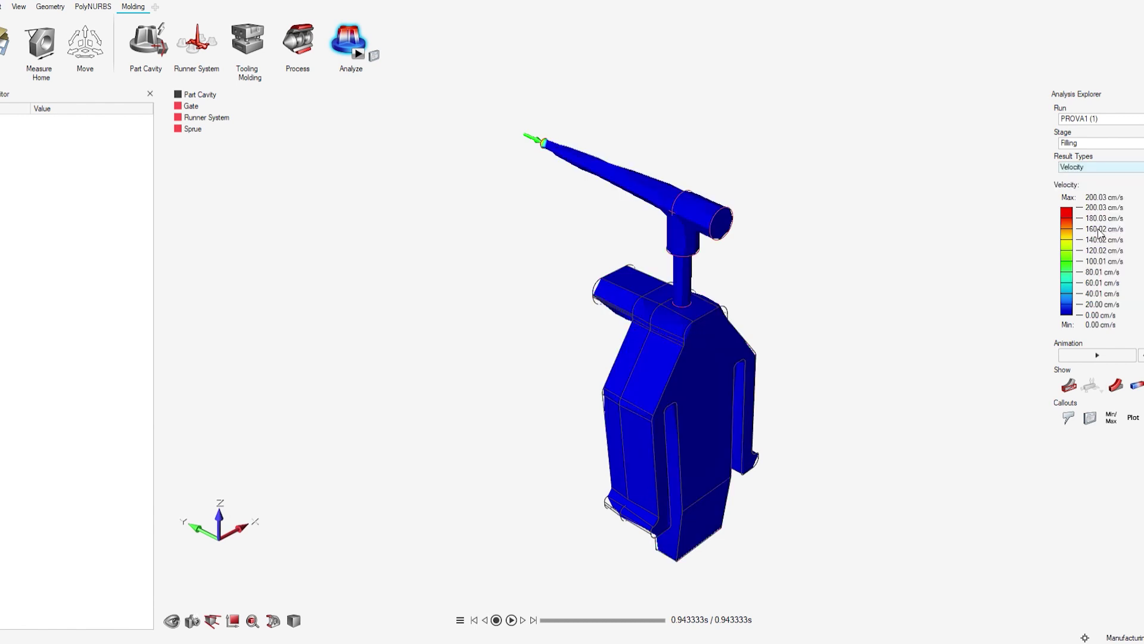
left_click(1083, 355)
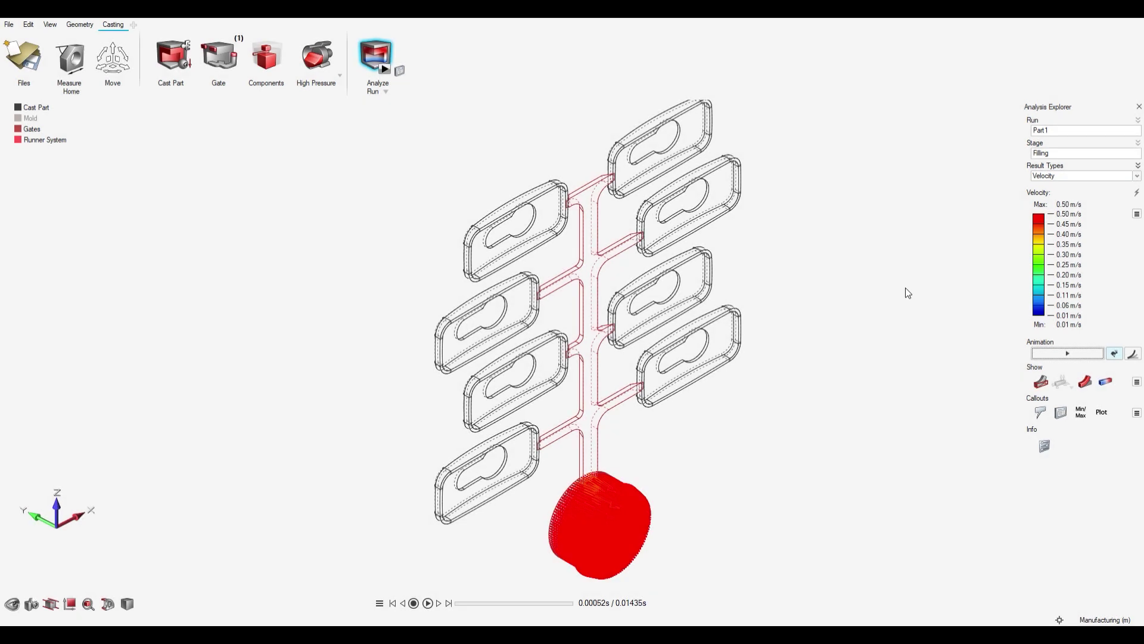
Step: Run the casting tree's velocity fill animation partway through all eight cavities, then pause it
left_click(1066, 353)
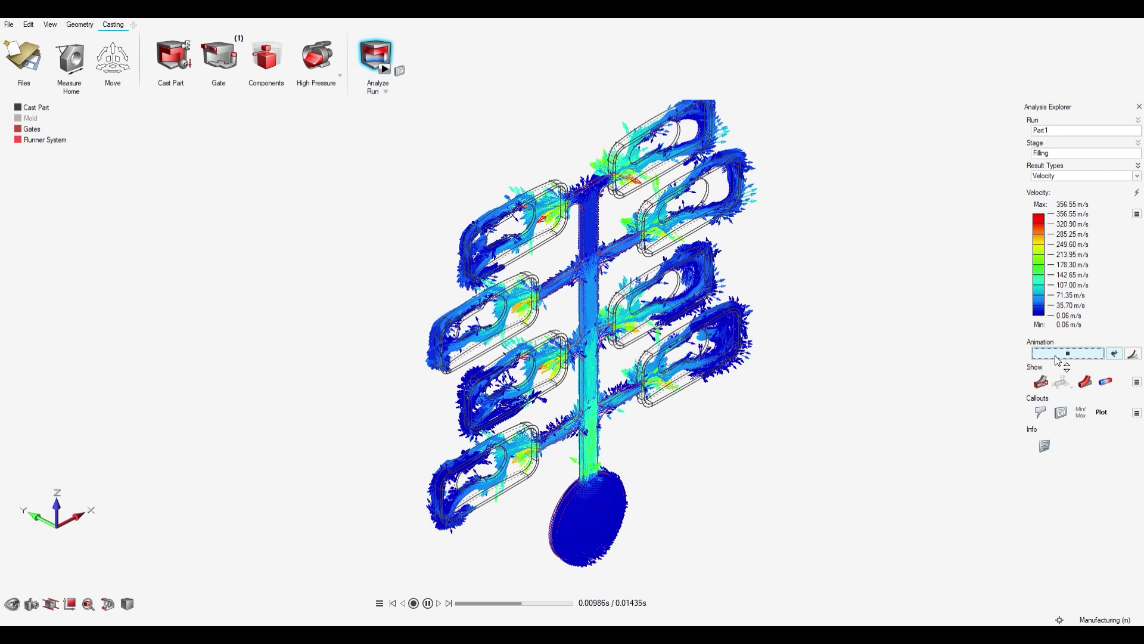
left_click(1067, 353)
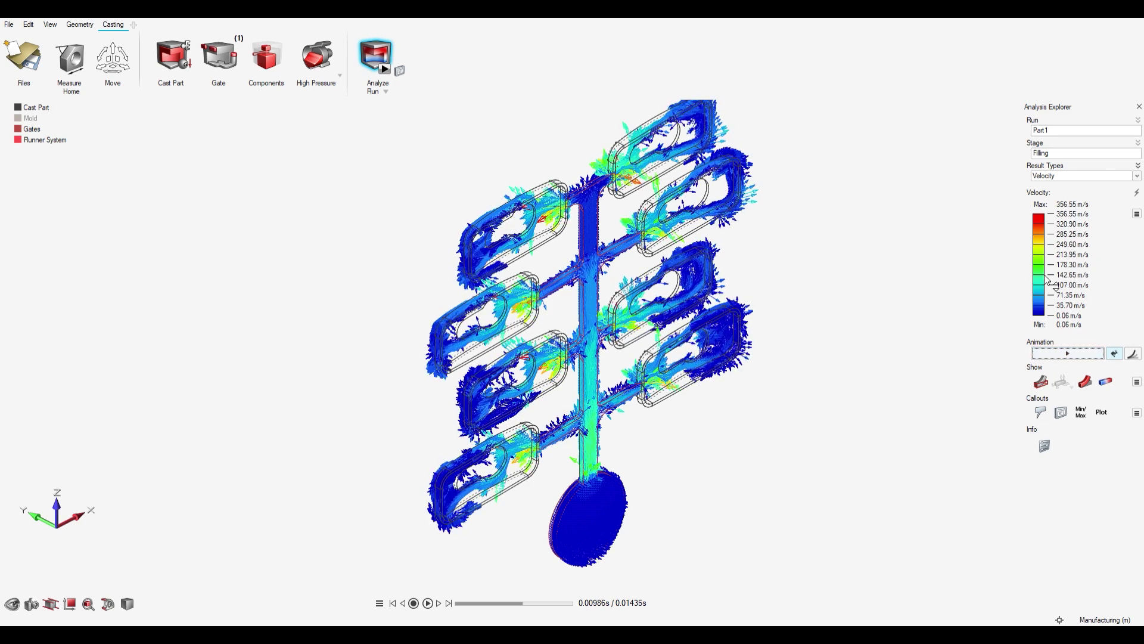
Step: Set the casting tree's Result Types to Temperature and replay the filling animation
left_click(1059, 177)
scroll(1062, 188, "down", 1)
left_click(1065, 353)
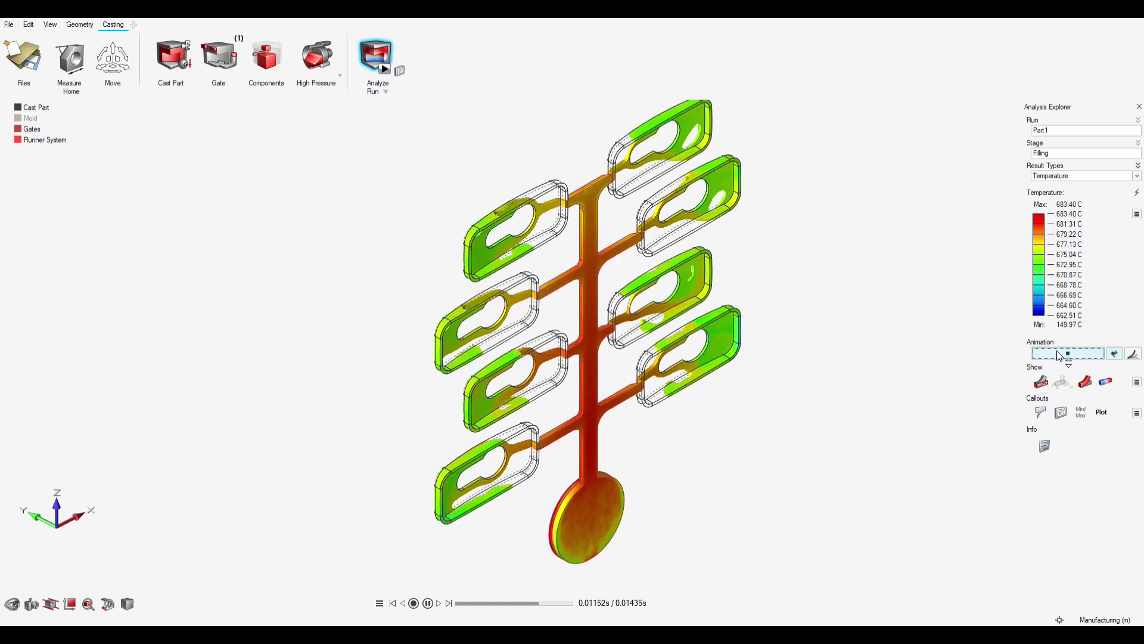